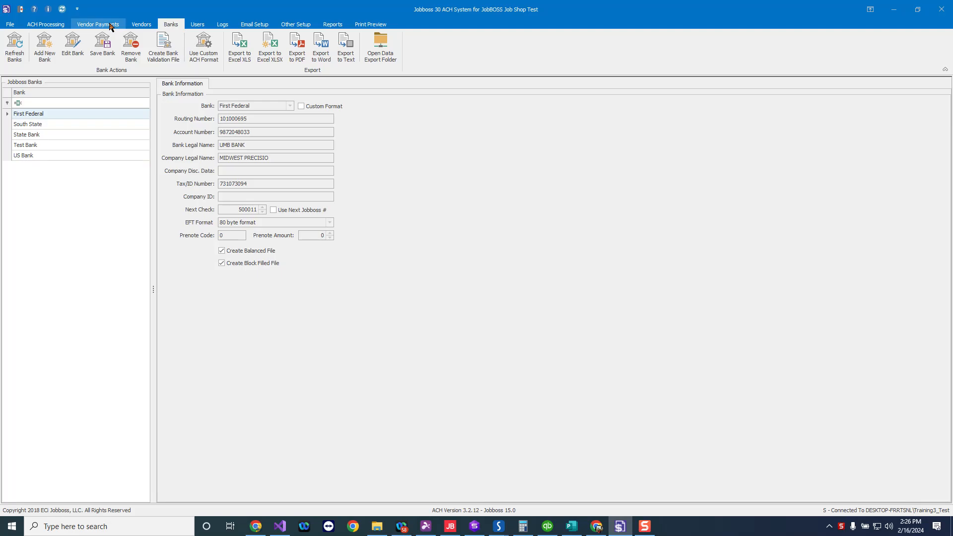
- Review the Vendors page and return to the Vendor Payments invoice list
{"action": "left_click", "coordinate": [110, 26]}
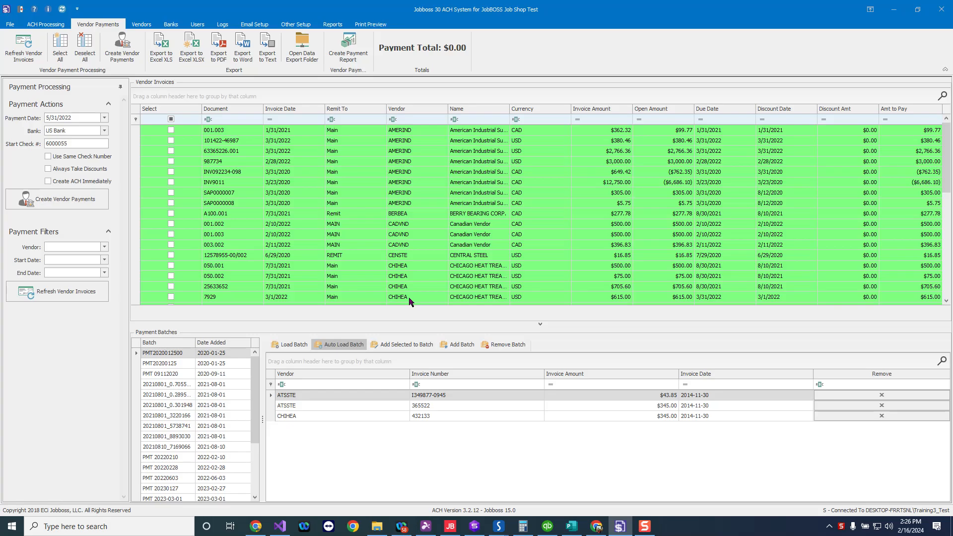
{"action": "left_click", "coordinate": [144, 25]}
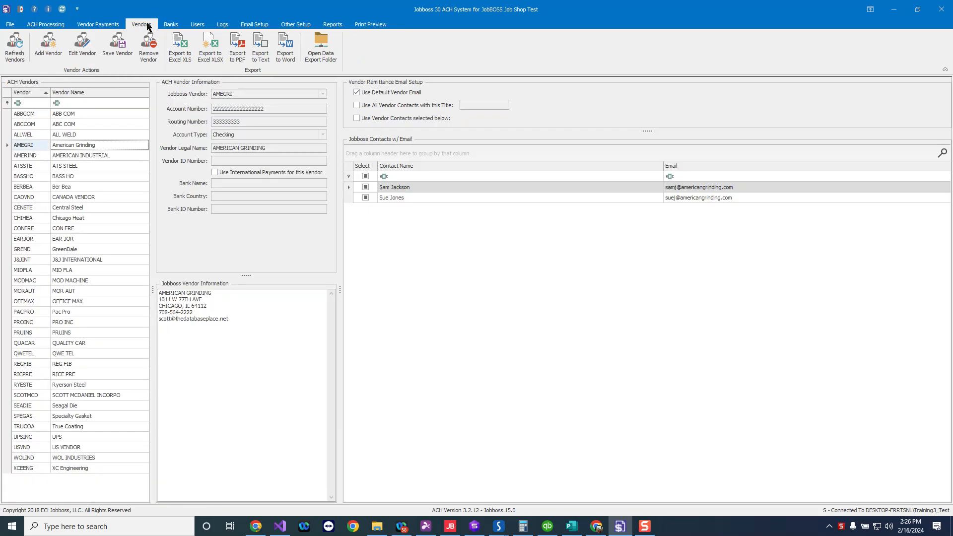
{"action": "left_click", "coordinate": [100, 25]}
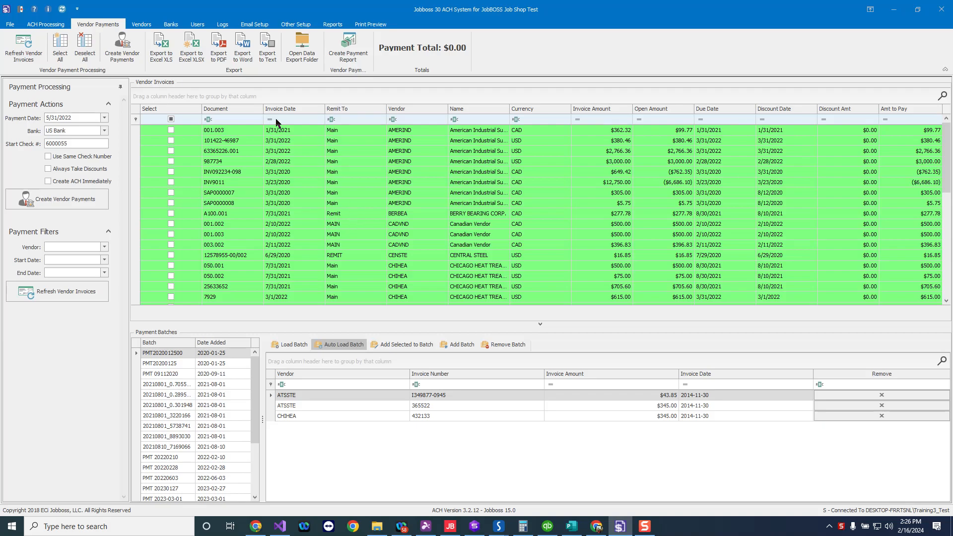
- Try filtering the invoice list to vendors containing chi
{"action": "left_click", "coordinate": [398, 122]}
{"action": "type", "text": "chi"}
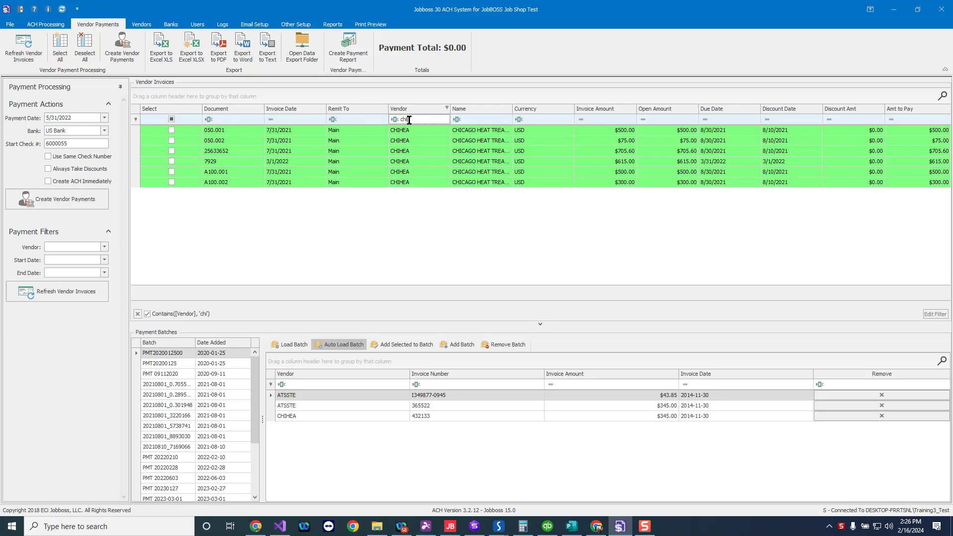
{"action": "key", "text": "BackSpace"}
{"action": "key", "text": "BackSpace"}
{"action": "key", "text": "BackSpace"}
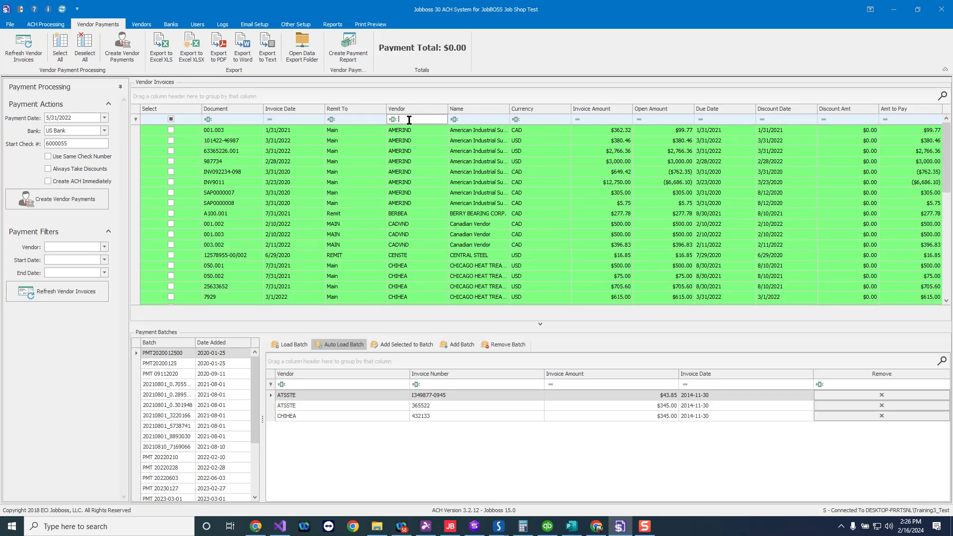
- Try filtering the invoices to a due date less than 2/16/2024
{"action": "left_click", "coordinate": [702, 121]}
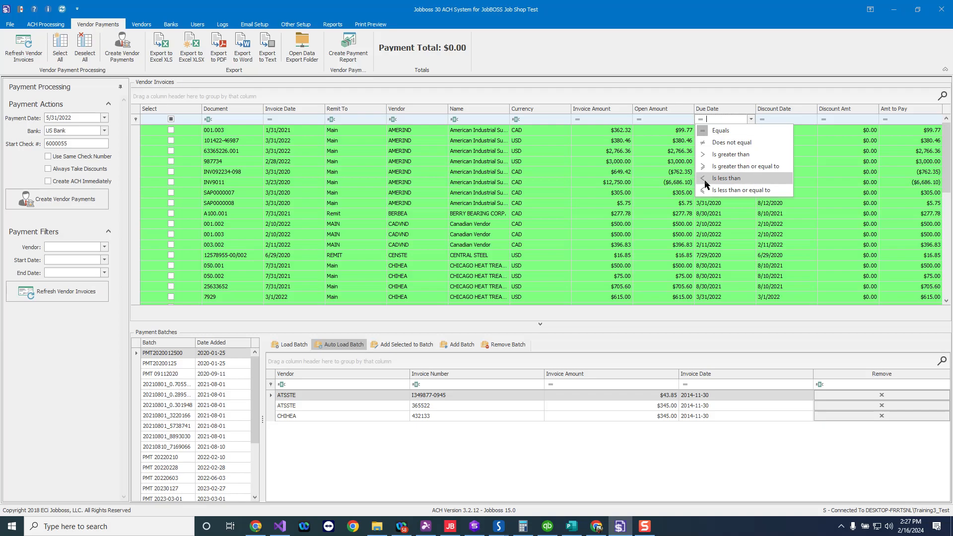
{"action": "left_click", "coordinate": [718, 178]}
{"action": "left_click", "coordinate": [751, 119]}
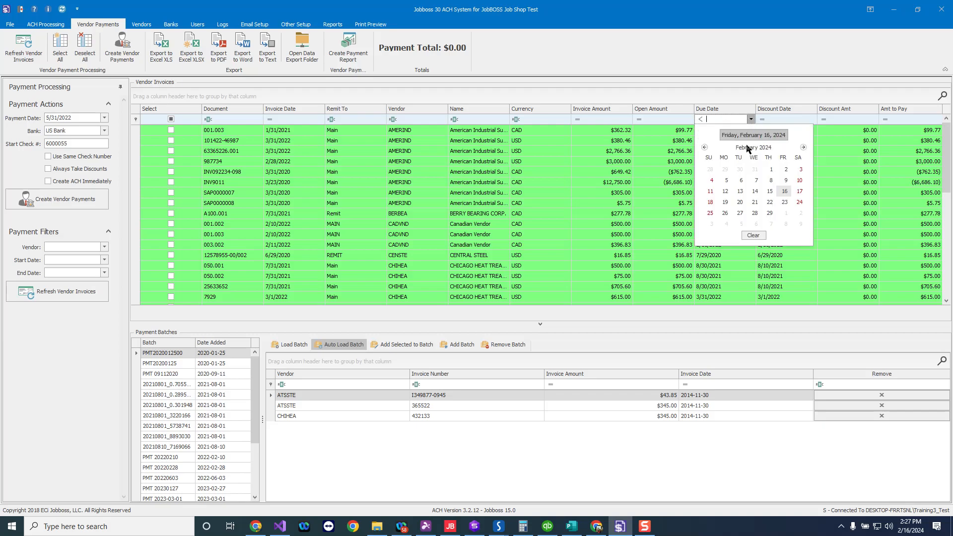
{"action": "left_click", "coordinate": [785, 191]}
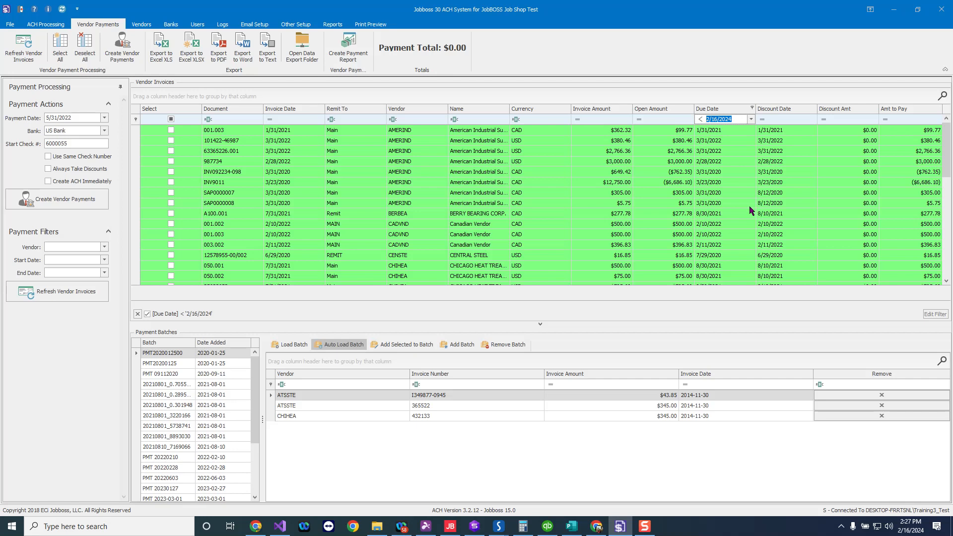
{"action": "left_click", "coordinate": [751, 119]}
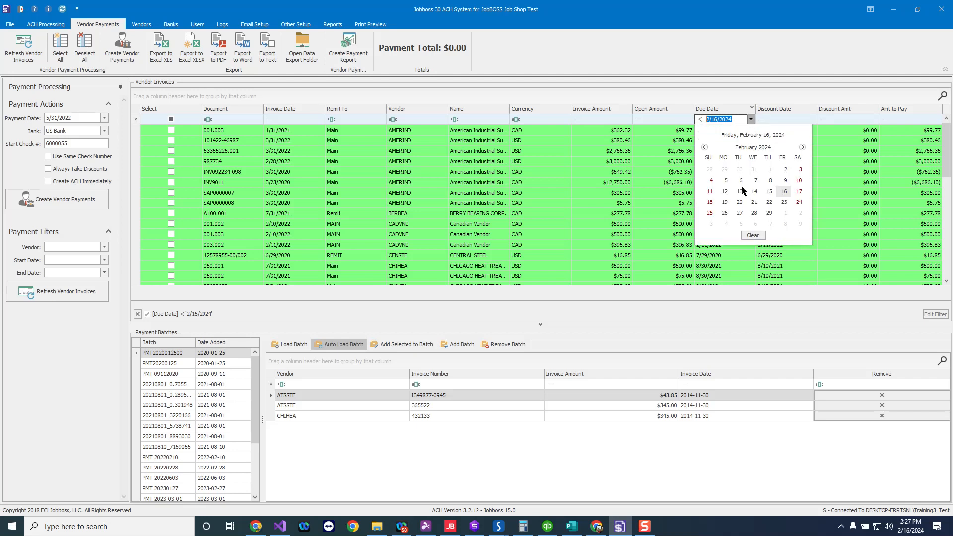
{"action": "left_click", "coordinate": [751, 237]}
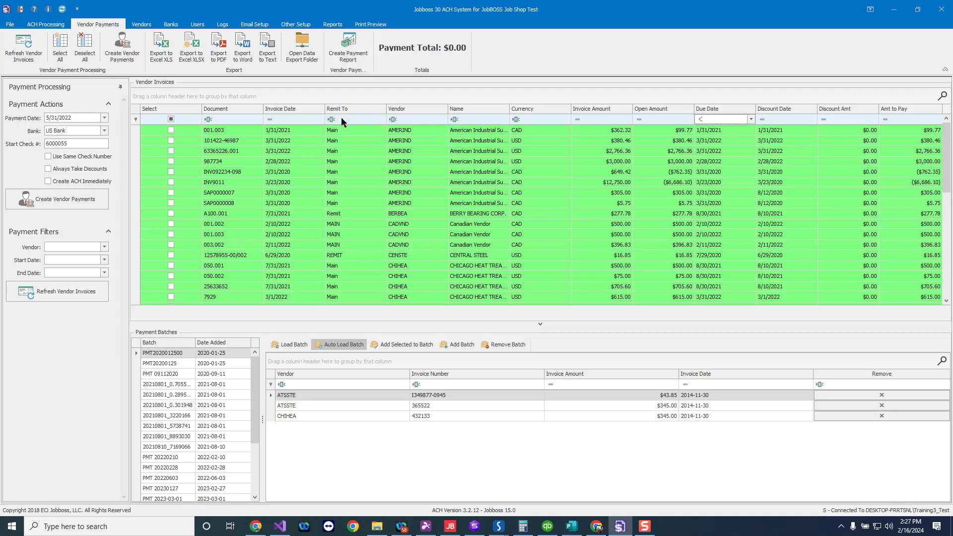
{"action": "left_click", "coordinate": [399, 111]}
{"action": "left_click", "coordinate": [398, 110]}
{"action": "left_click", "coordinate": [171, 142]}
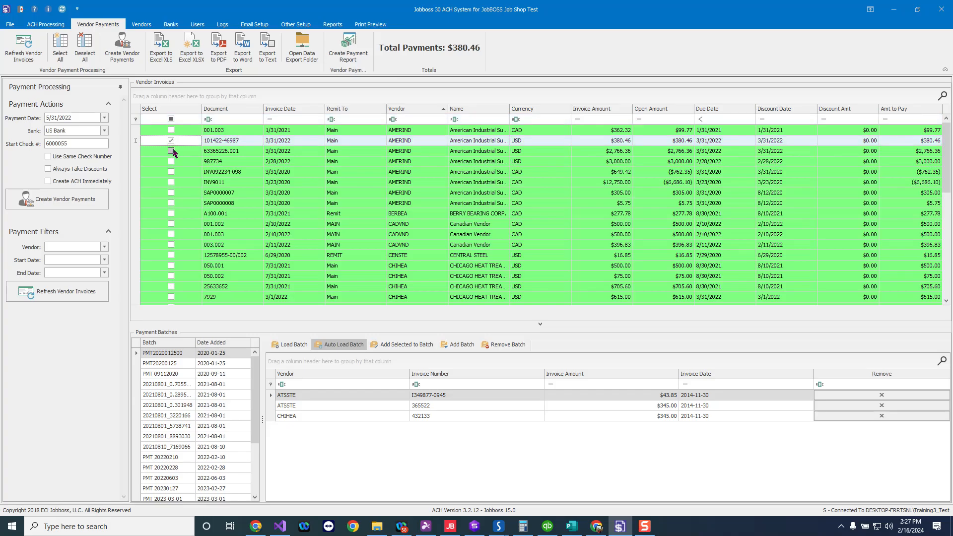
{"action": "left_click", "coordinate": [172, 151]}
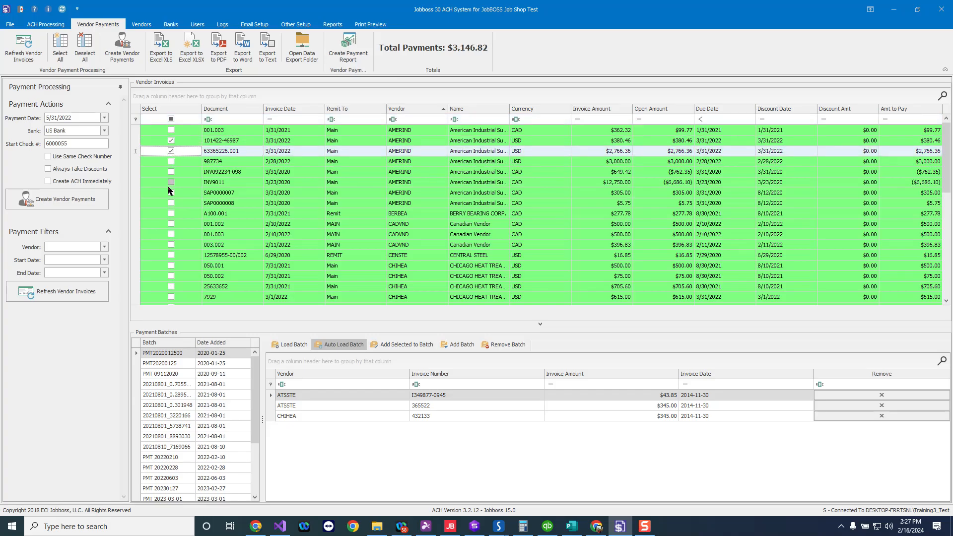
- Select CHIHEA invoices 050.001 and 050.002 for payment
{"action": "left_click", "coordinate": [172, 266]}
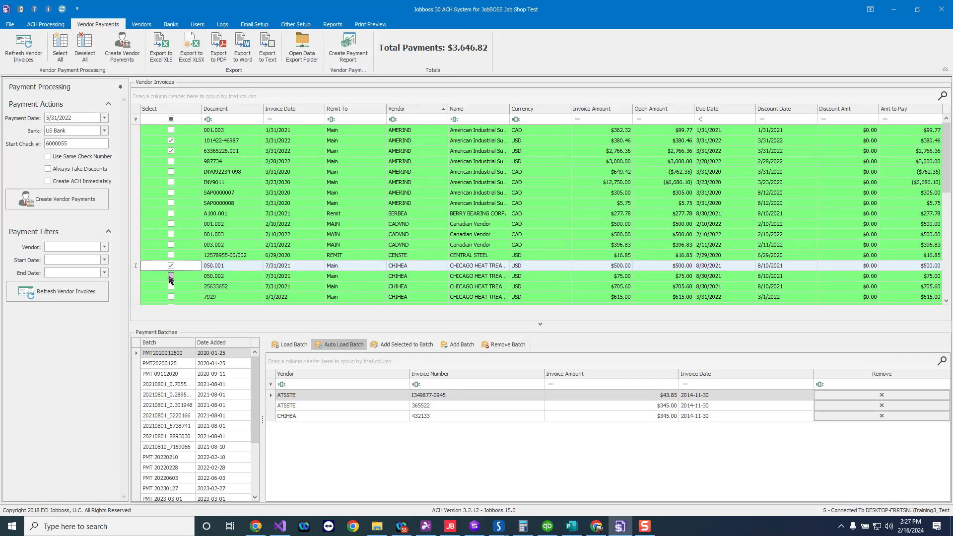
{"action": "left_click", "coordinate": [172, 276]}
- Select MIDFLA invoices 2 - 521193 and 2 - 521193.001 for payment
{"action": "scroll", "coordinate": [212, 239], "scroll_direction": "down", "scroll_amount": 2}
{"action": "scroll", "coordinate": [212, 239], "scroll_direction": "down", "scroll_amount": 2}
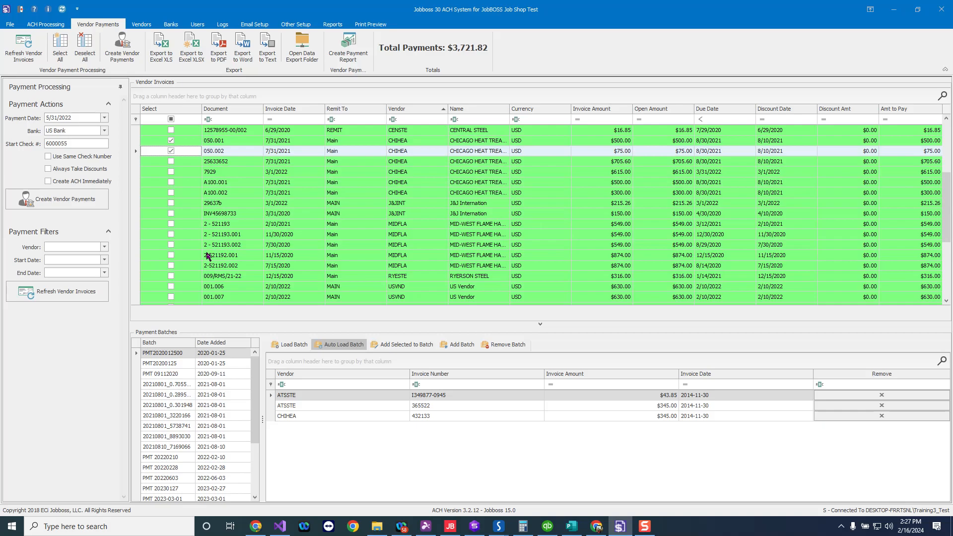
{"action": "left_click", "coordinate": [171, 225]}
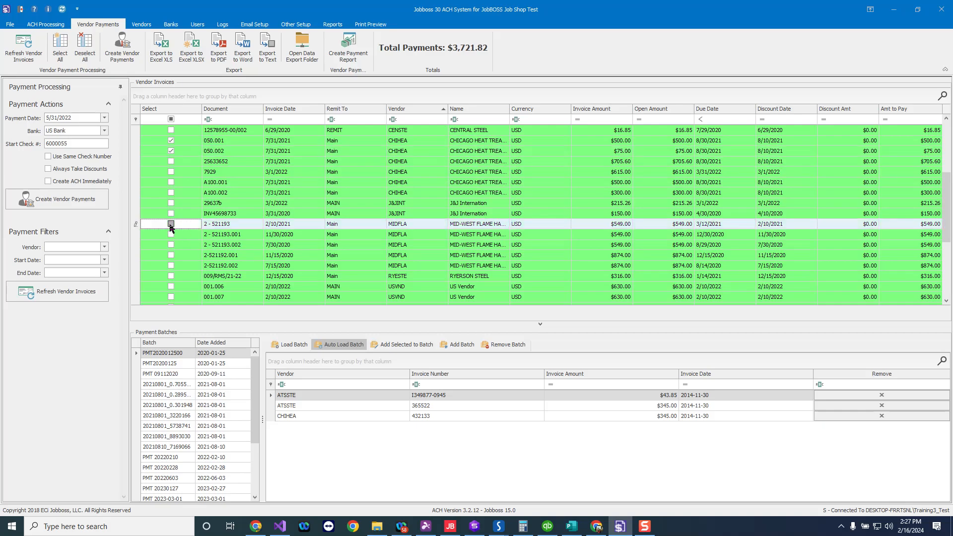
{"action": "left_click", "coordinate": [172, 235]}
- Select USVND invoices 001.006 and 001.007 for payment
{"action": "scroll", "coordinate": [173, 270], "scroll_direction": "down", "scroll_amount": 3}
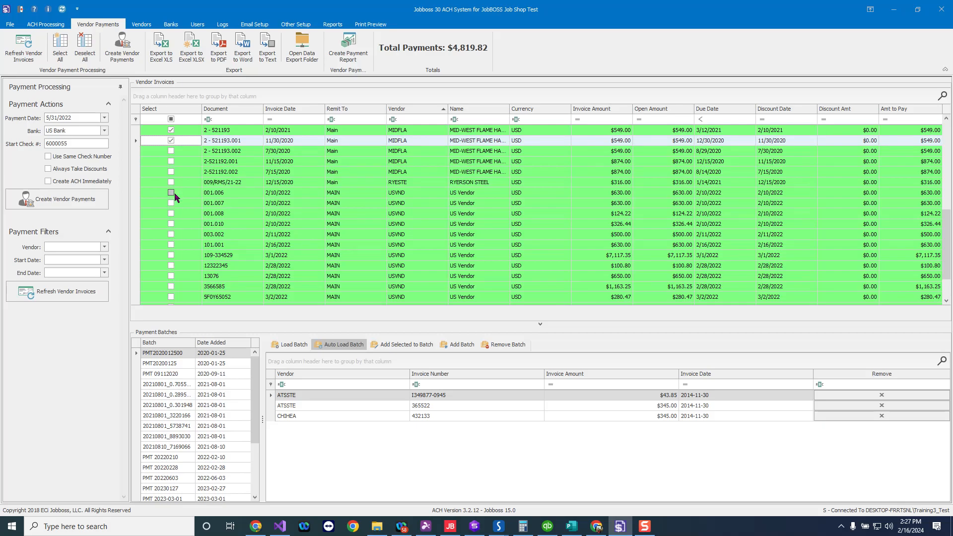
{"action": "left_click", "coordinate": [172, 193]}
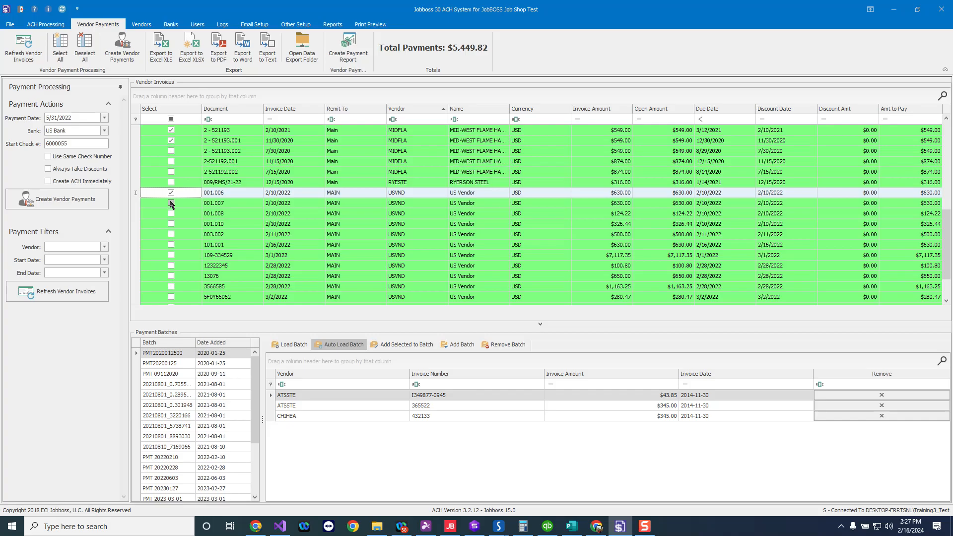
{"action": "left_click", "coordinate": [172, 203]}
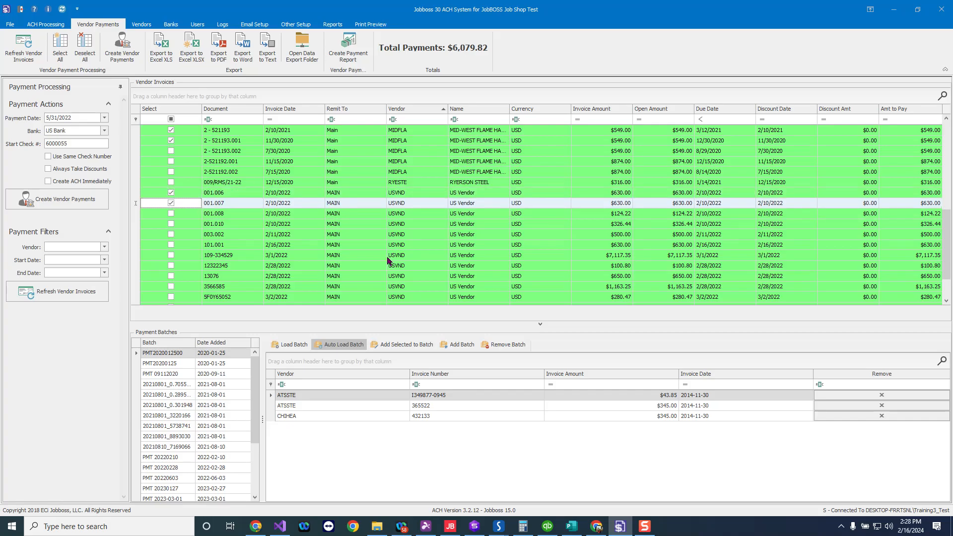
- Generate the payment report for the selected invoices and review its export formats
{"action": "scroll", "coordinate": [396, 236], "scroll_direction": "up", "scroll_amount": 10}
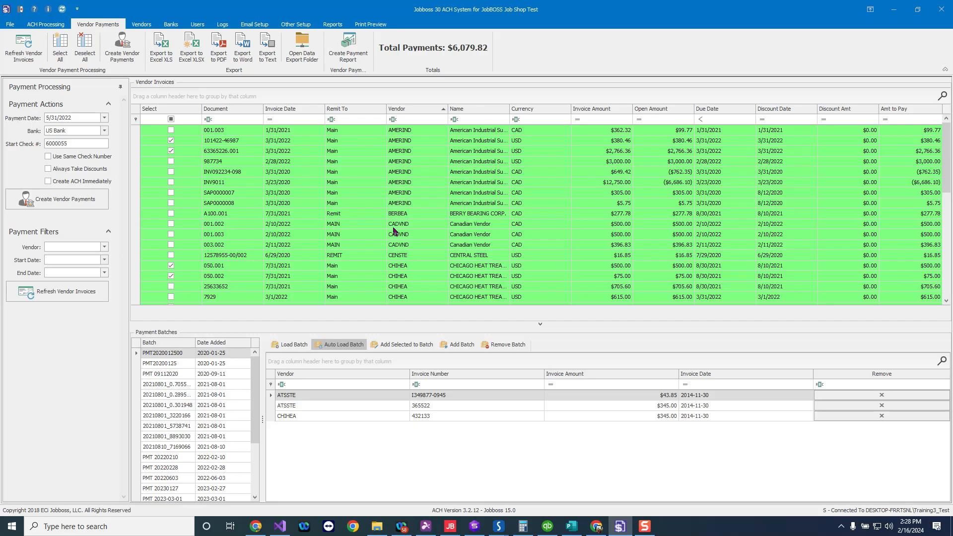
{"action": "left_click", "coordinate": [350, 49]}
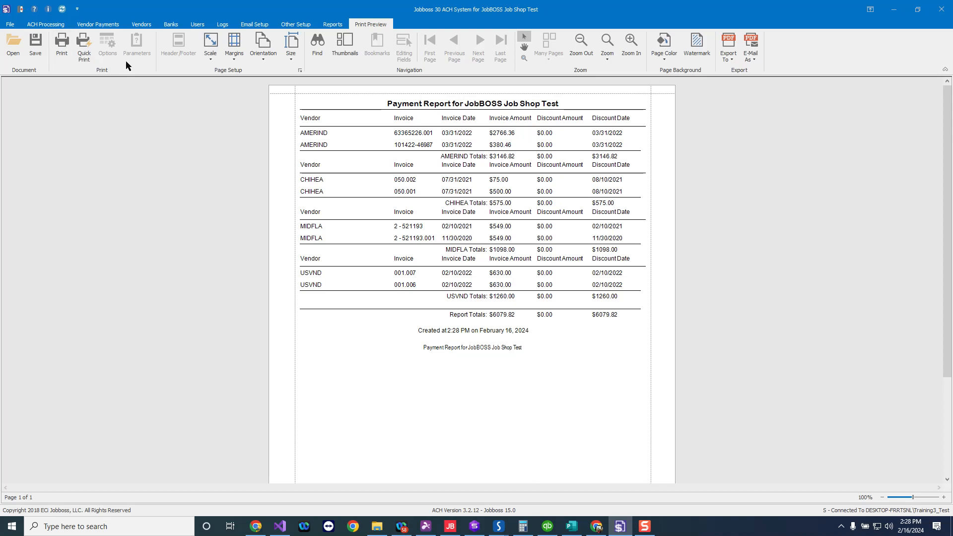
{"action": "left_click", "coordinate": [730, 59]}
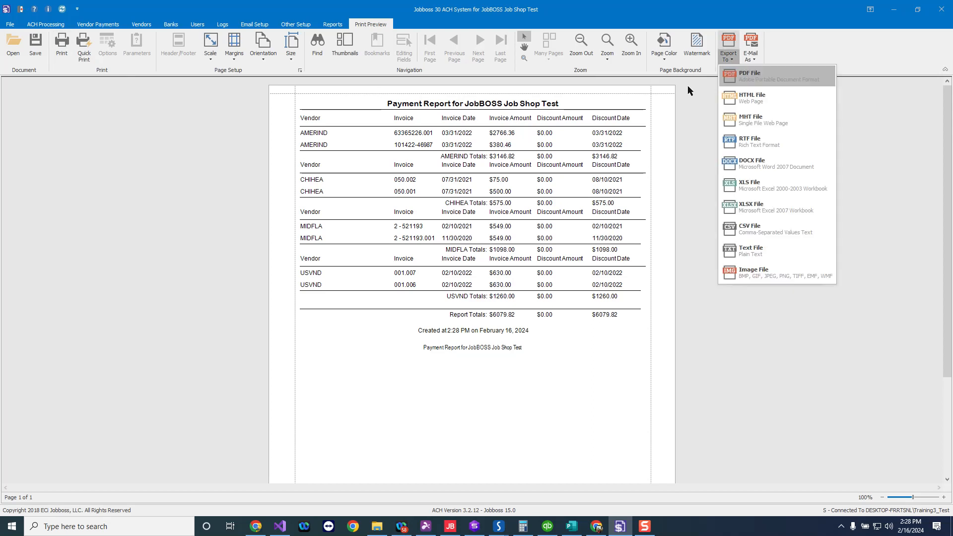
{"action": "left_click", "coordinate": [105, 26]}
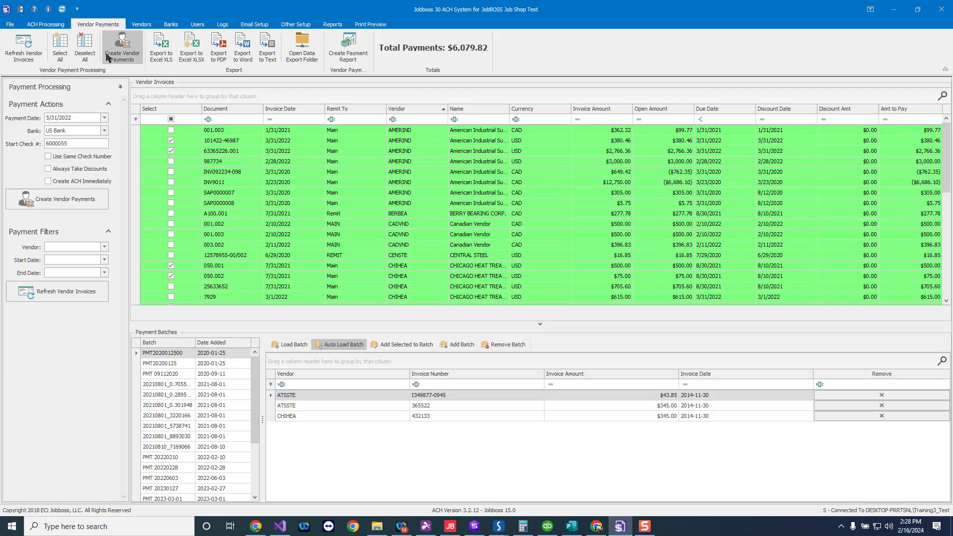
- Save the selected invoices as a payment batch named PMT 202402151
{"action": "left_click", "coordinate": [455, 347]}
{"action": "type", "text": "PMT 2024"}
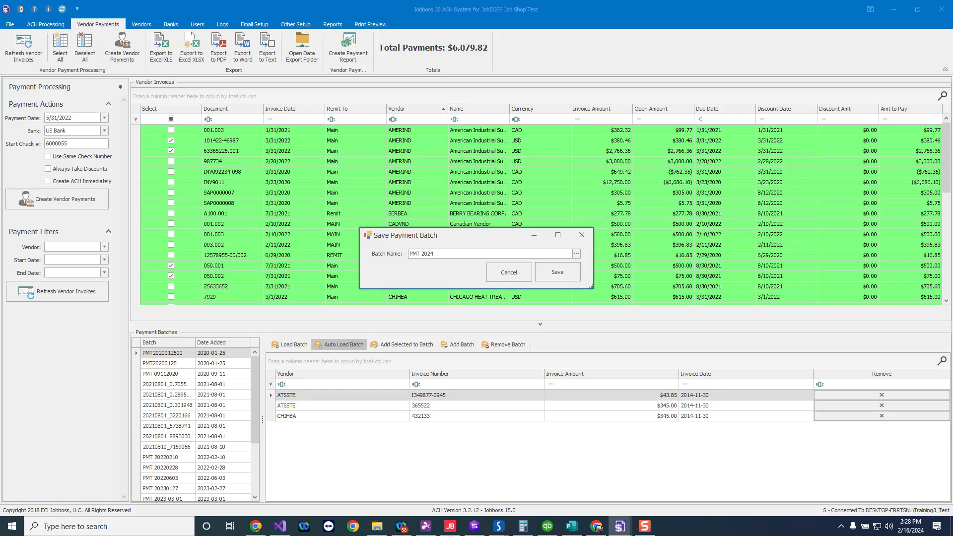
{"action": "type", "text": "02151"}
{"action": "left_click", "coordinate": [558, 276]}
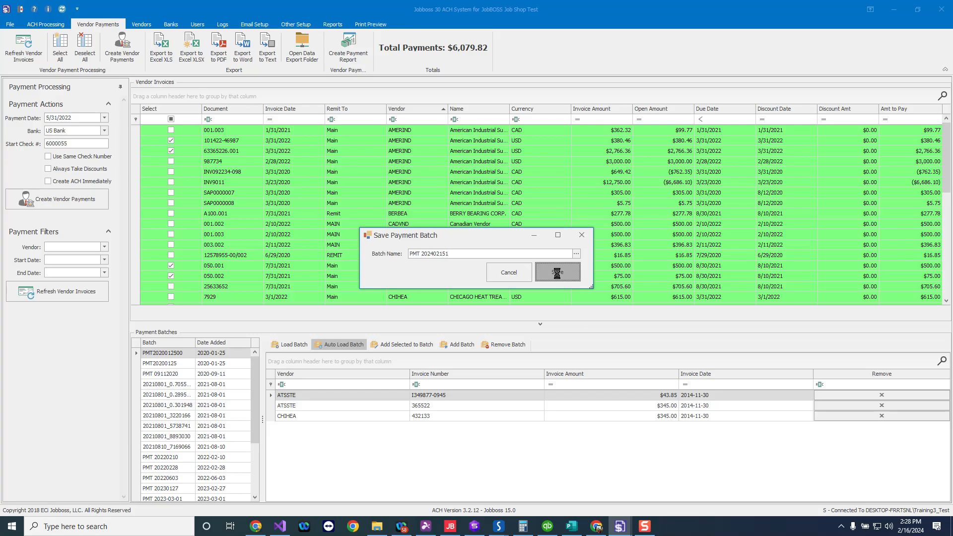
{"action": "left_click", "coordinate": [477, 283]}
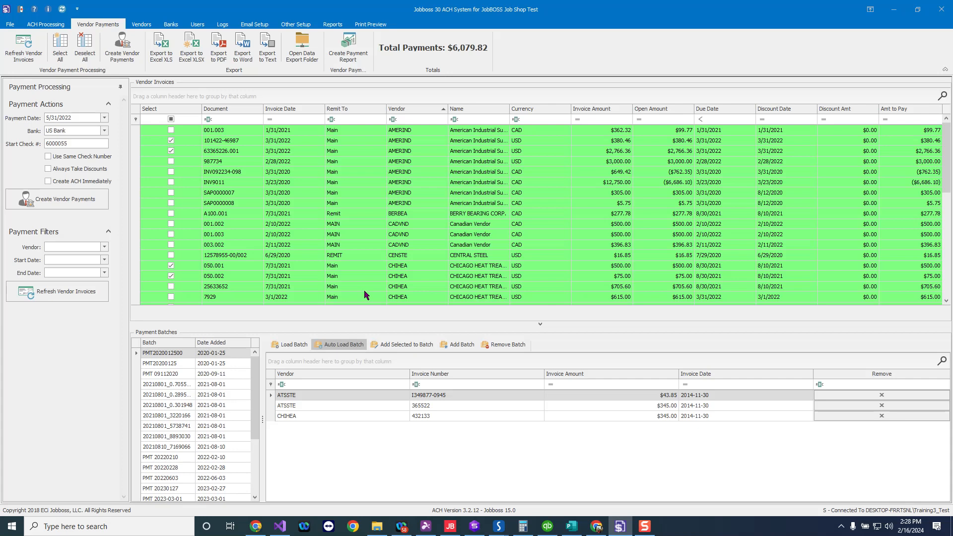
{"action": "left_click_drag", "start_coordinate": [255, 375], "coordinate": [264, 458]}
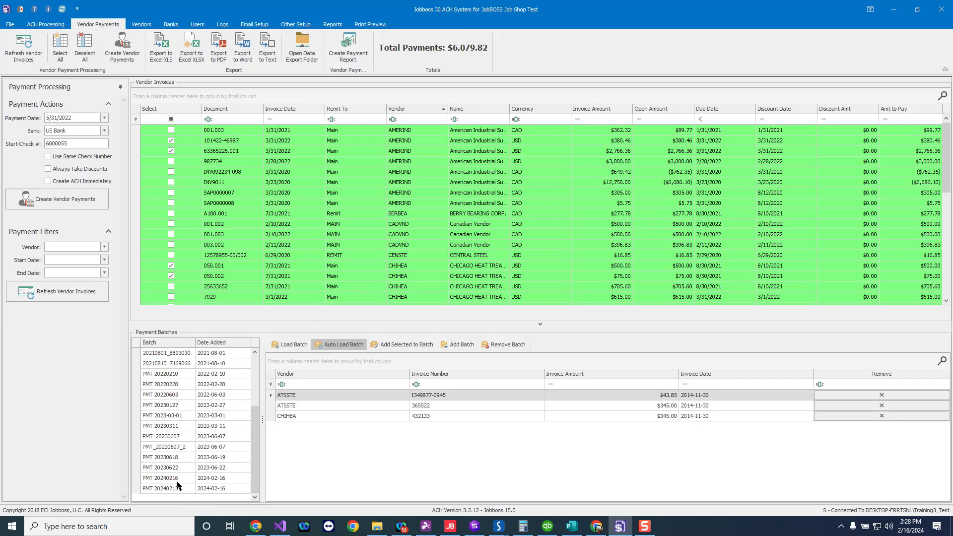
- Create vendor payments dated 5/31/2022 from US Bank for the selected invoices
{"action": "left_click", "coordinate": [104, 118]}
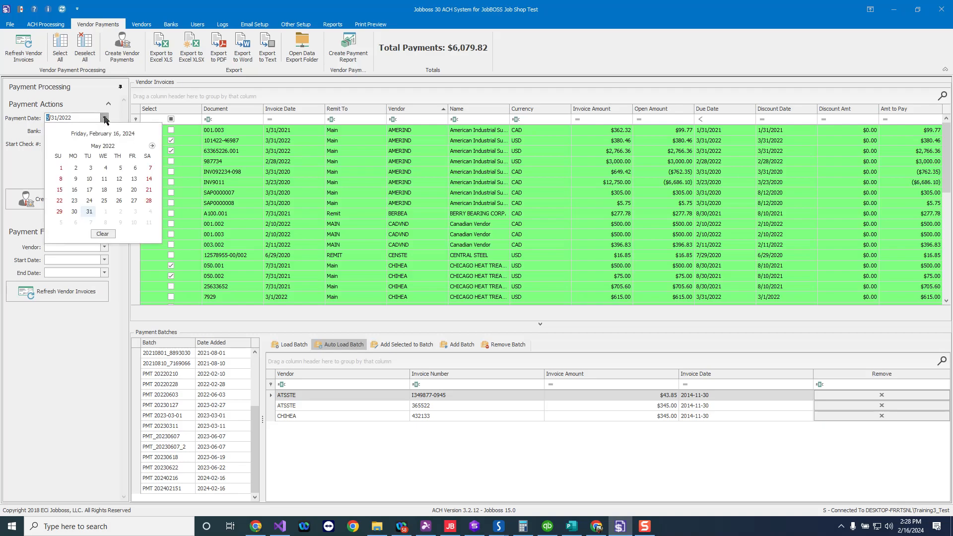
{"action": "left_click", "coordinate": [89, 213]}
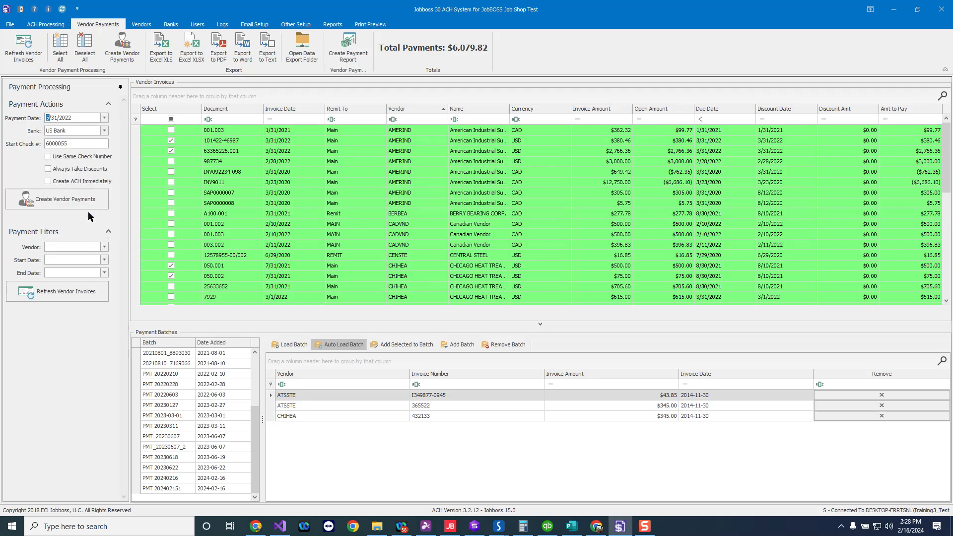
{"action": "left_click", "coordinate": [105, 130]}
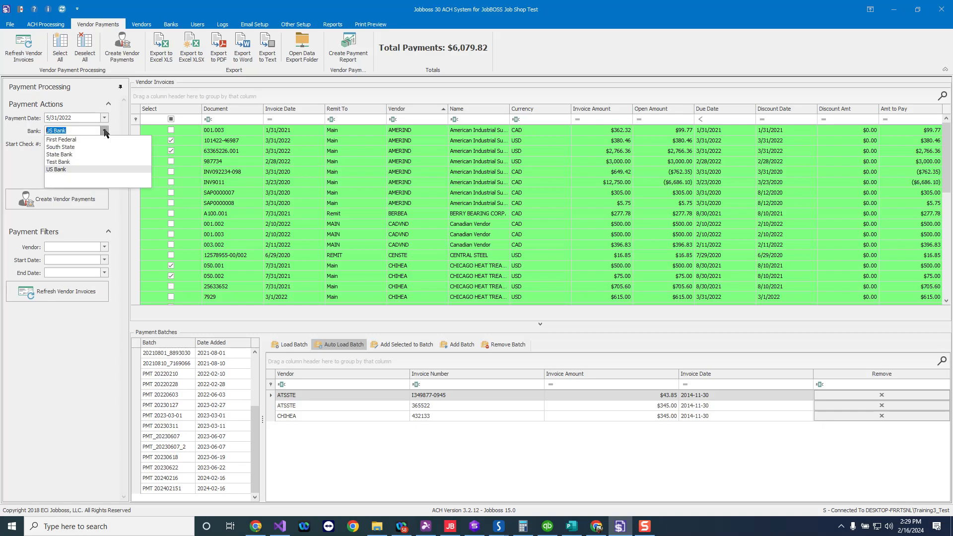
{"action": "left_click", "coordinate": [66, 168]}
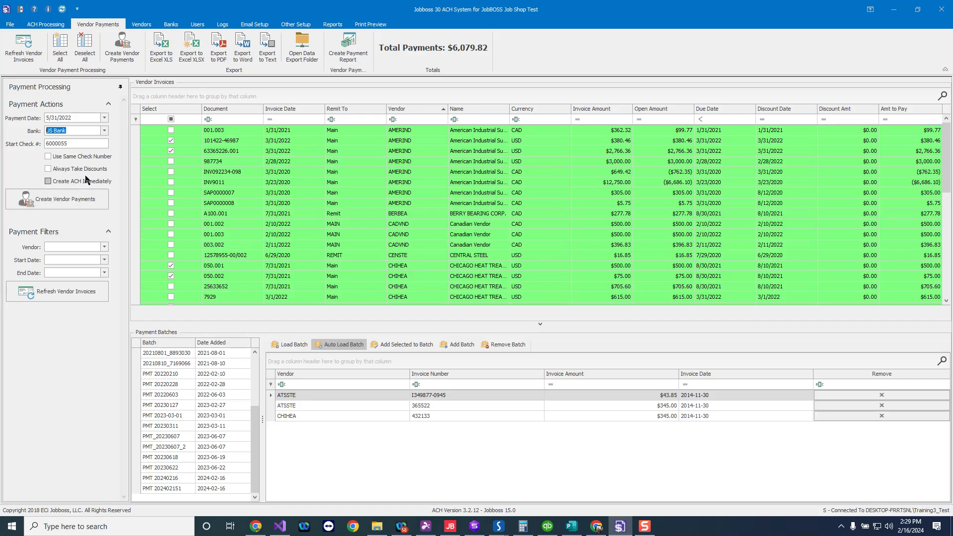
{"action": "left_click", "coordinate": [127, 46]}
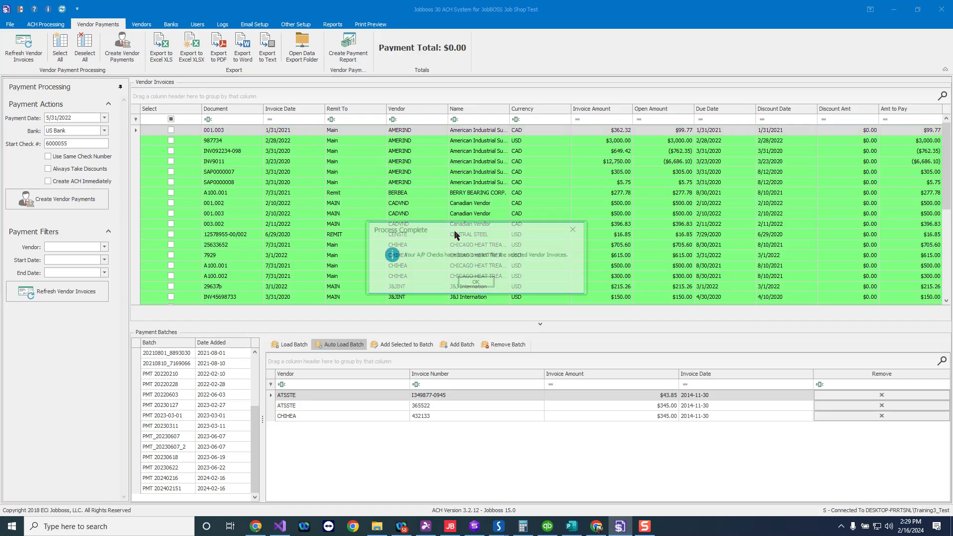
{"action": "left_click", "coordinate": [477, 283]}
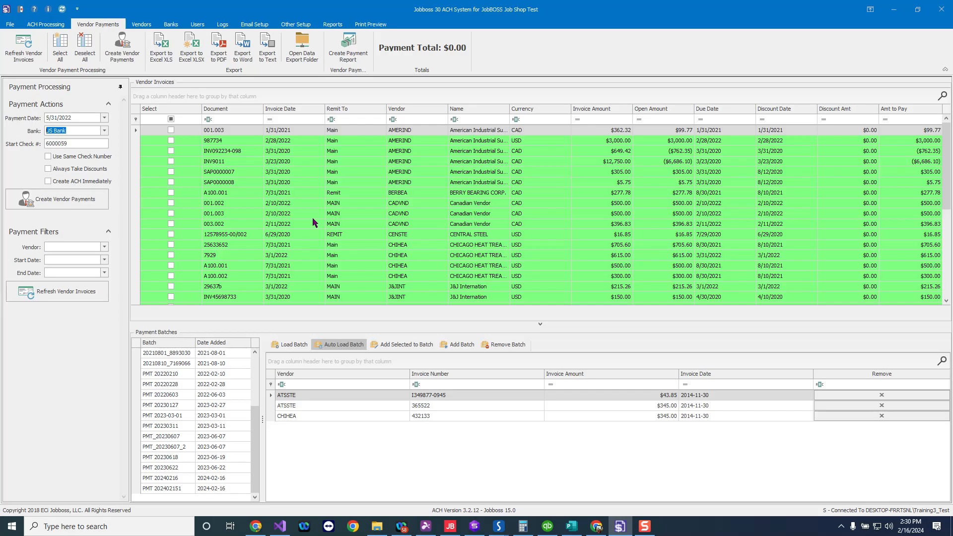
- Open ACH processing and list the checks dated after 1/17/2020
{"action": "left_click", "coordinate": [51, 27]}
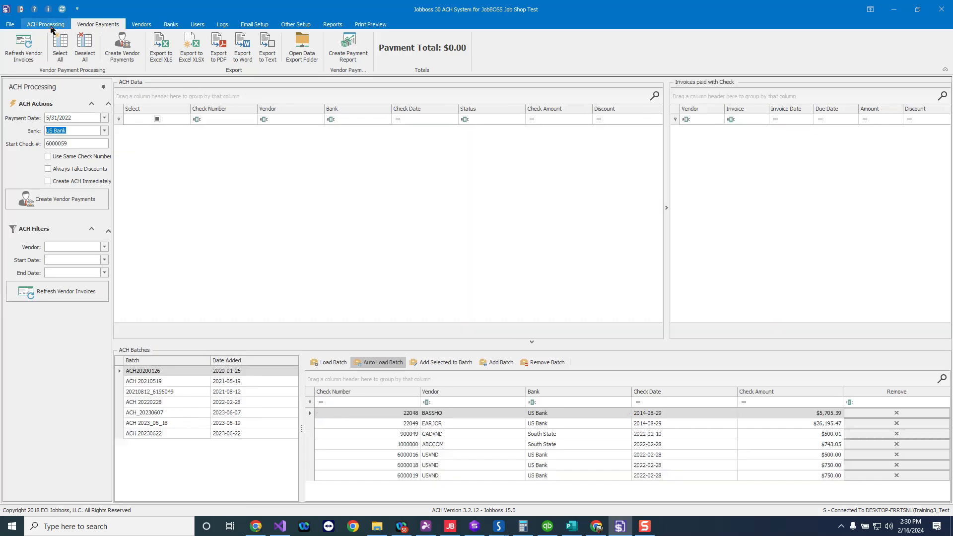
{"action": "left_click", "coordinate": [51, 28]}
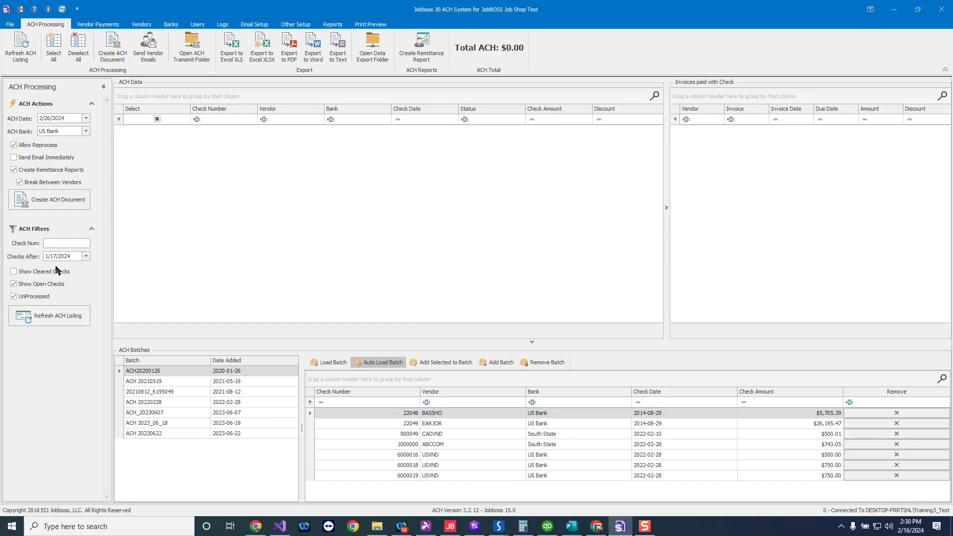
{"action": "left_click", "coordinate": [64, 257]}
{"action": "type", "text": "2020"}
{"action": "left_click", "coordinate": [86, 315]}
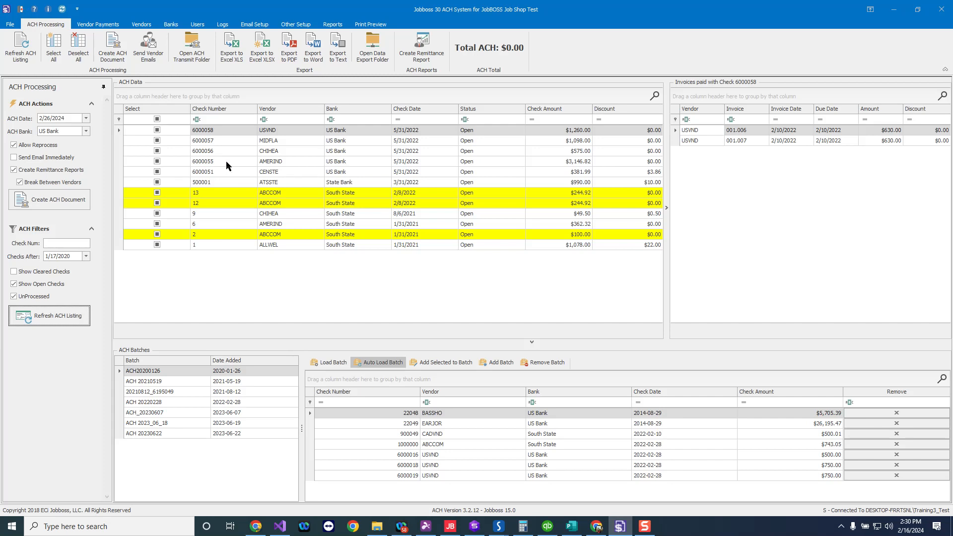
- Sort the ACH check list by check number and by check date, reviewing the paid invoices of a check
{"action": "left_click", "coordinate": [118, 160]}
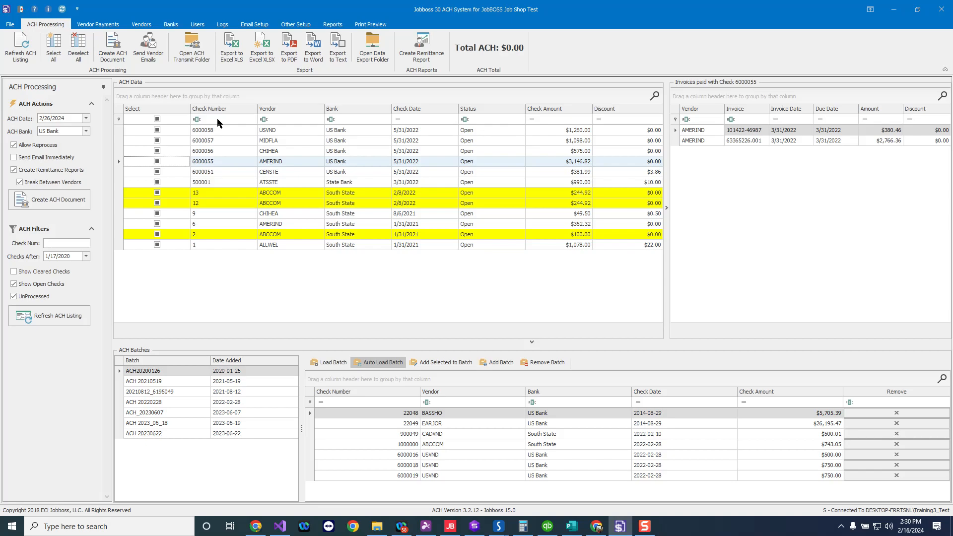
{"action": "left_click", "coordinate": [420, 110]}
{"action": "left_click", "coordinate": [420, 110]}
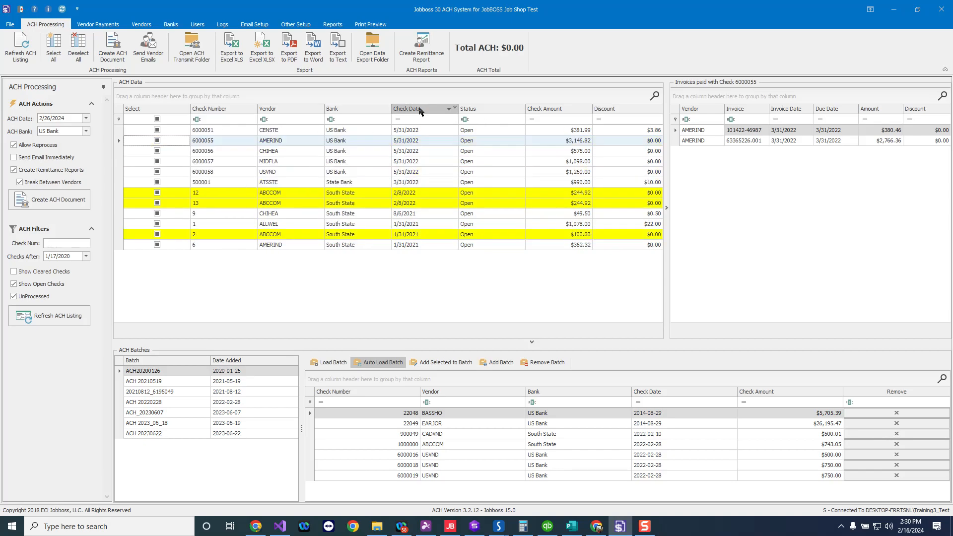
{"action": "left_click", "coordinate": [217, 112]}
{"action": "left_click", "coordinate": [216, 112]}
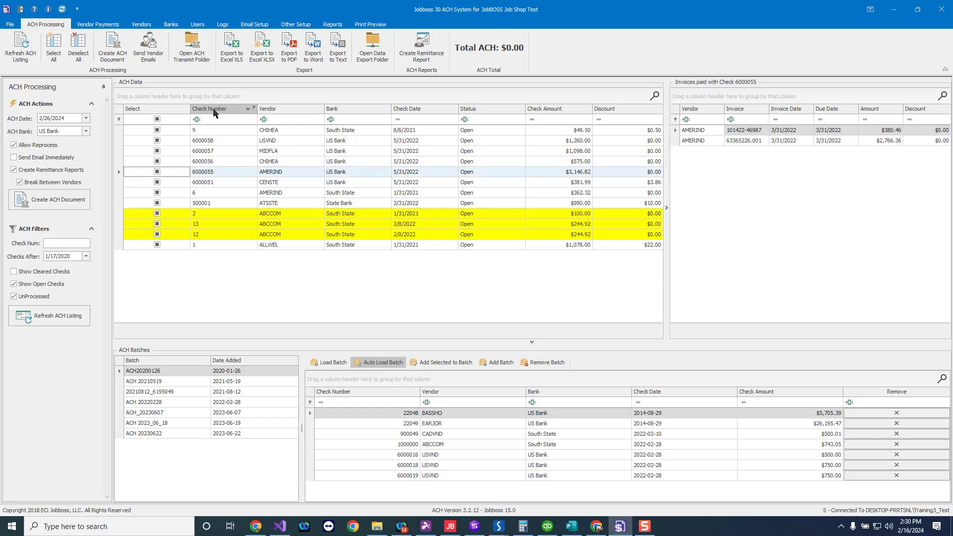
{"action": "left_click", "coordinate": [217, 112]}
{"action": "left_click", "coordinate": [427, 110]}
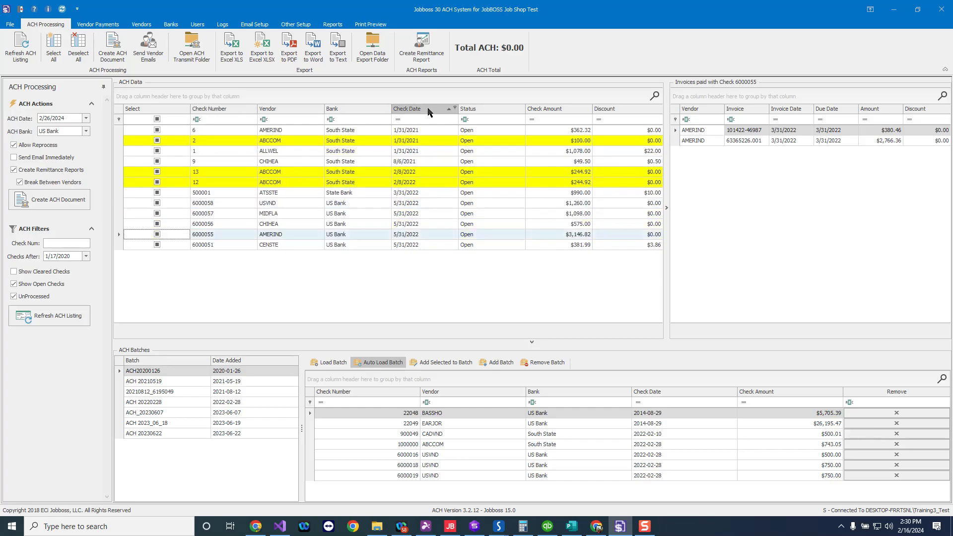
{"action": "left_click", "coordinate": [428, 111]}
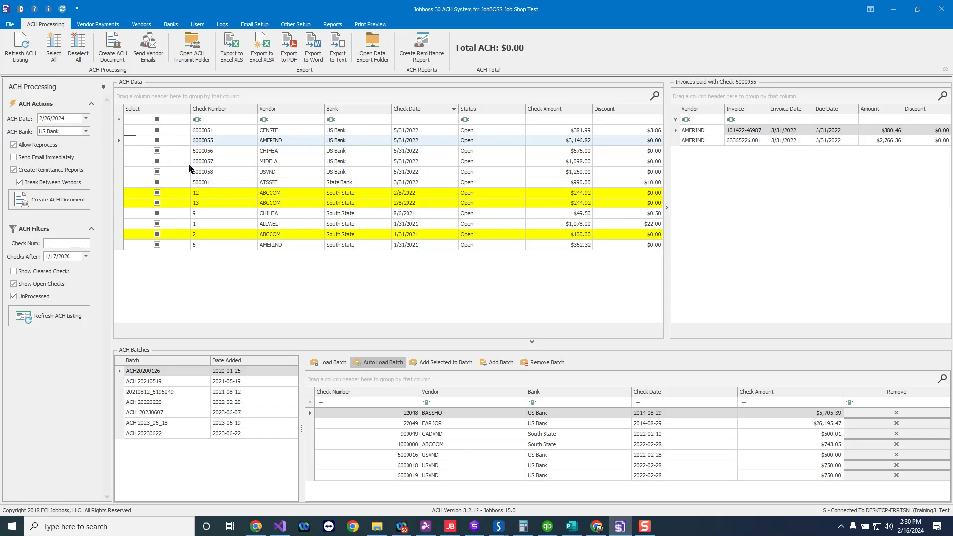
- Select the US Bank checks 6000055, 6000056, 6000057 and 6000058 for ACH processing
{"action": "left_click", "coordinate": [157, 141]}
{"action": "left_click", "coordinate": [157, 151]}
{"action": "left_click", "coordinate": [158, 161]}
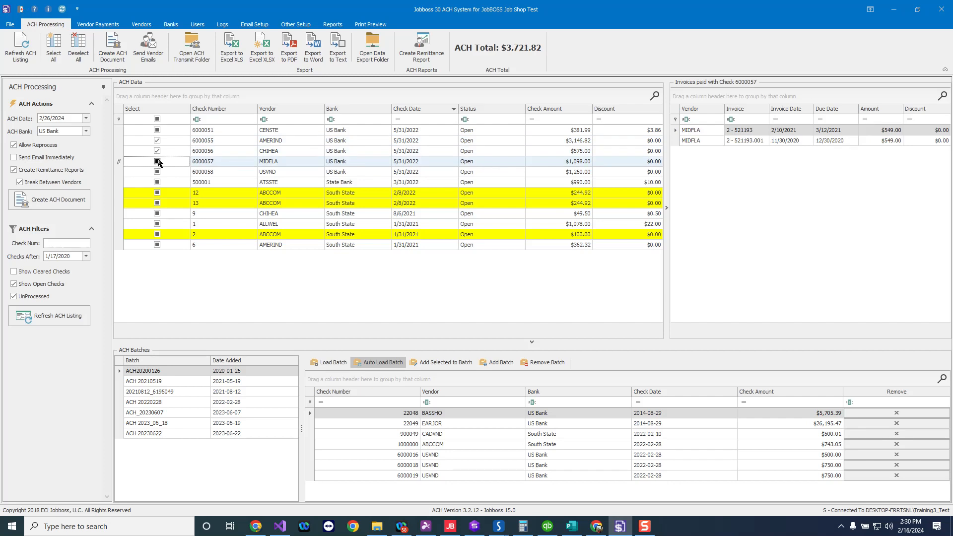
{"action": "left_click", "coordinate": [157, 172]}
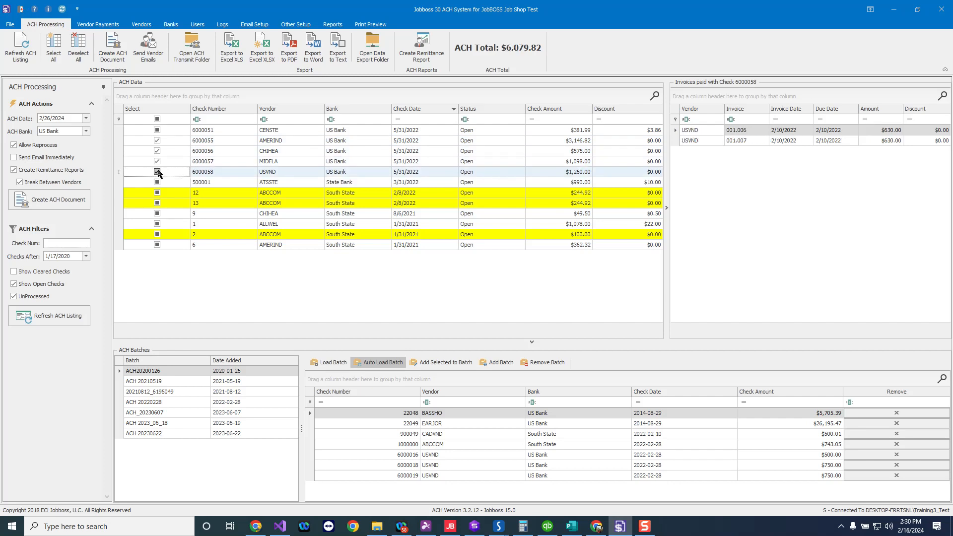
- Set the ACH date to 2/19/2024 and create the ACH document for the selected checks
{"action": "left_click", "coordinate": [87, 119]}
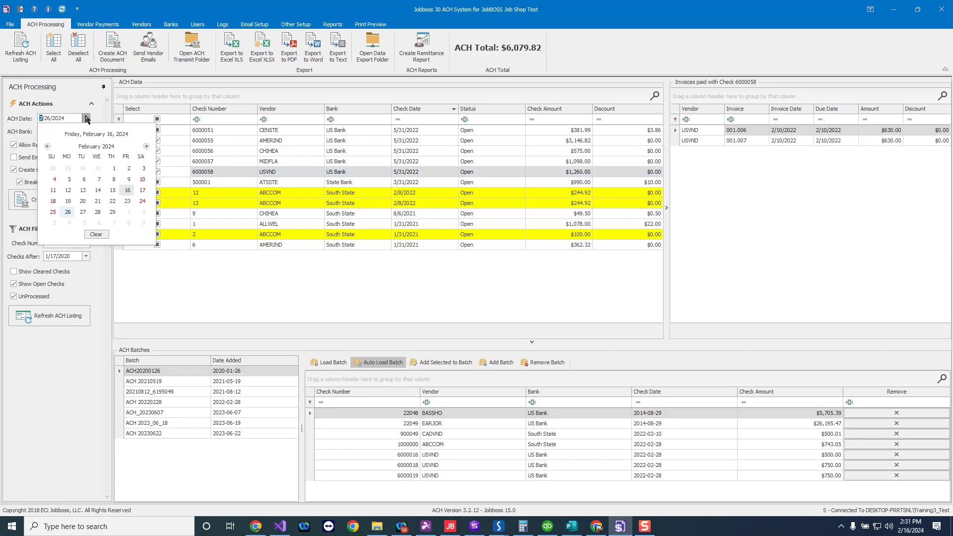
{"action": "left_click", "coordinate": [68, 201]}
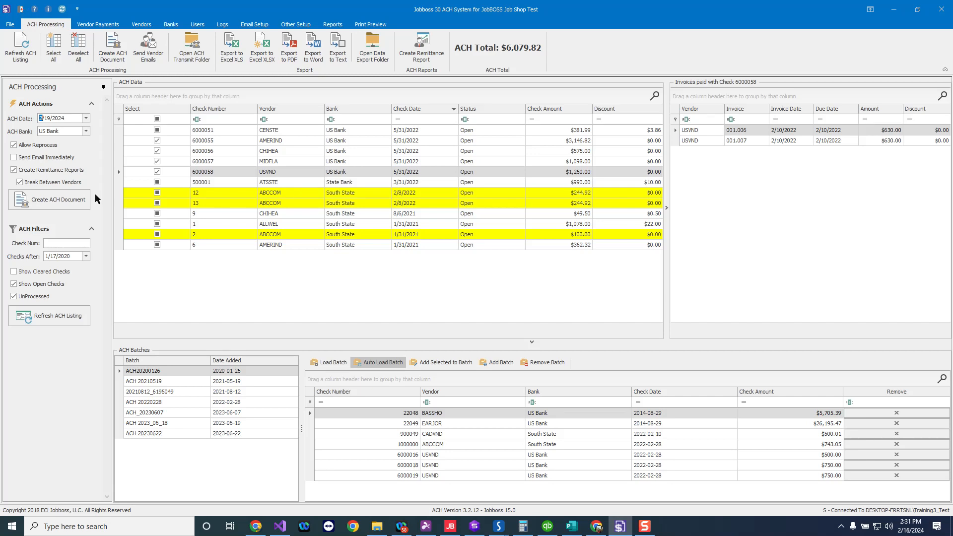
{"action": "left_click", "coordinate": [119, 56]}
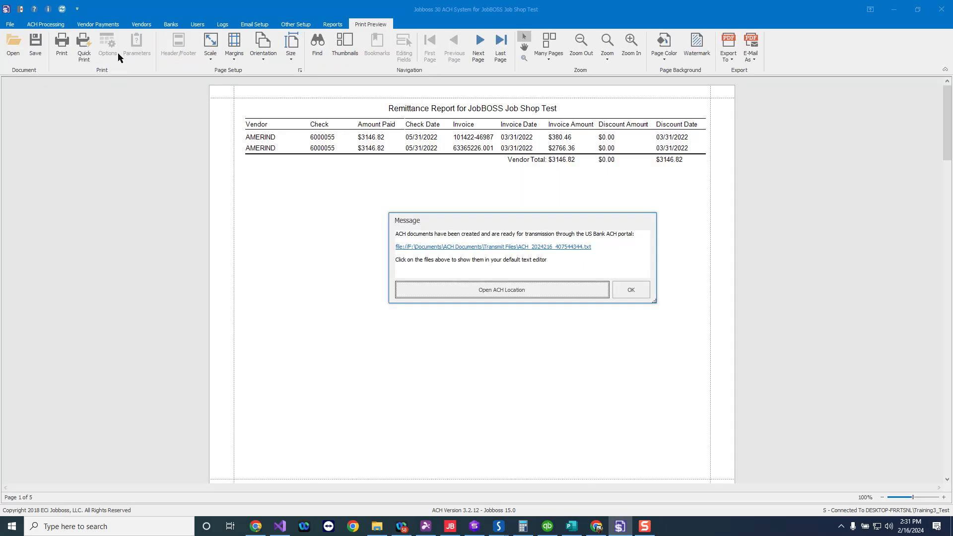
- Open the generated ACH transmit file in a text editor, close it and dismiss the message
{"action": "left_click", "coordinate": [493, 249]}
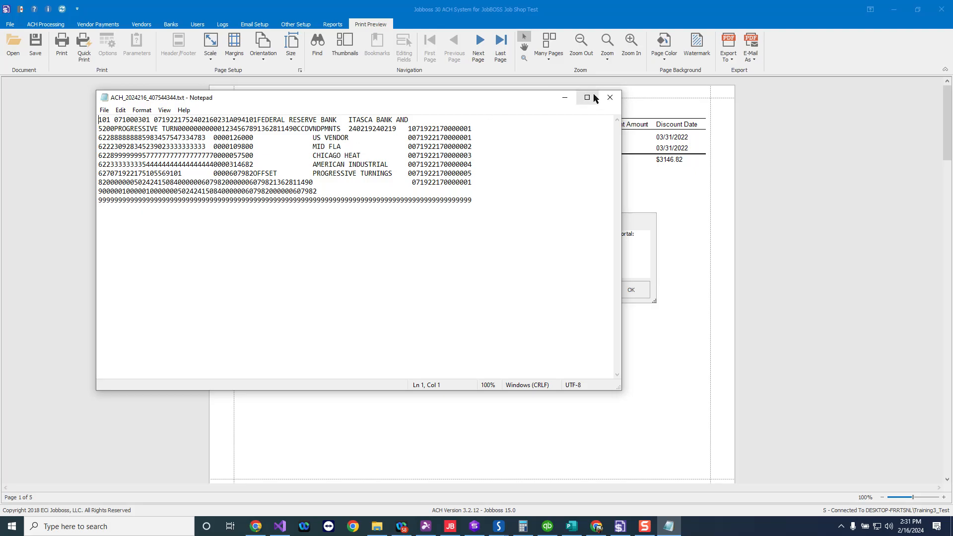
{"action": "left_click", "coordinate": [610, 98]}
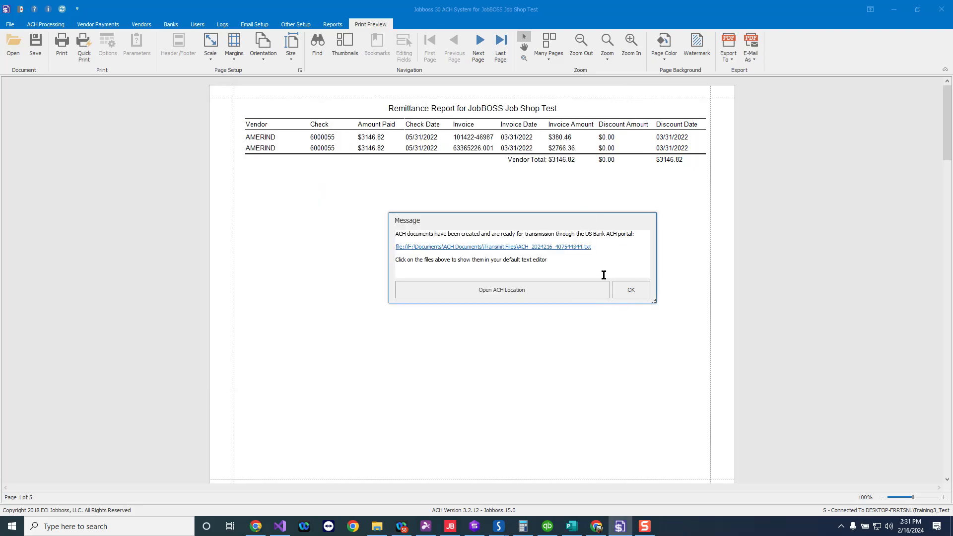
{"action": "left_click", "coordinate": [627, 290]}
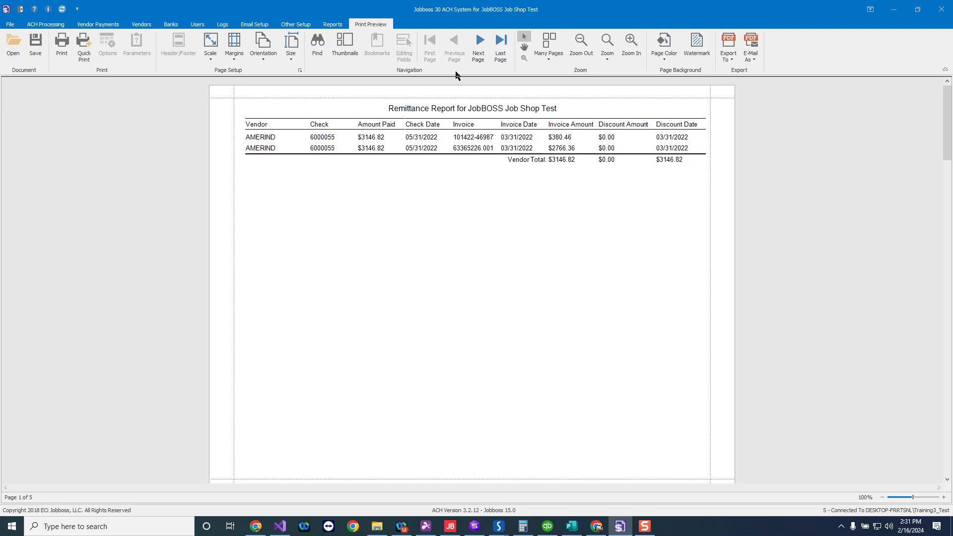
- Page through the remittance report and review its export formats
{"action": "left_click", "coordinate": [479, 46]}
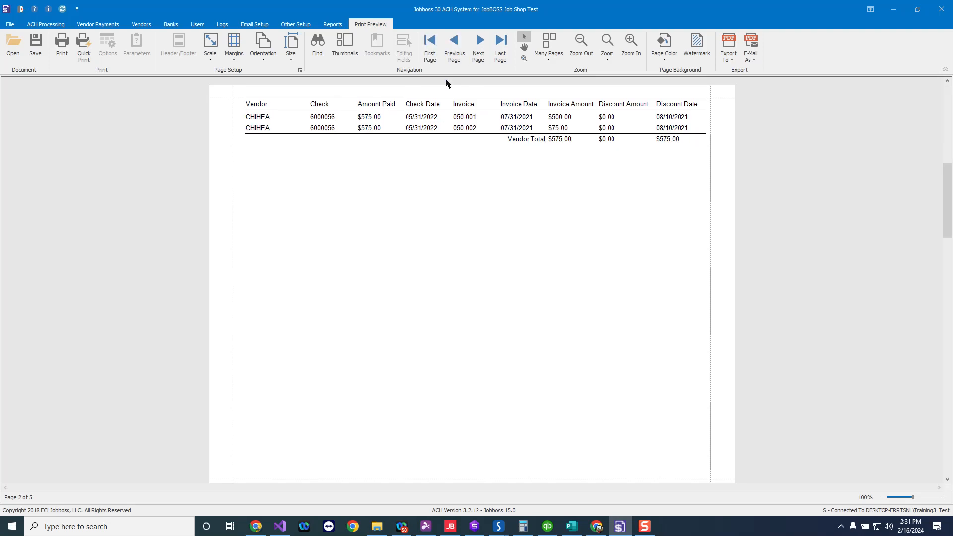
{"action": "left_click", "coordinate": [477, 52]}
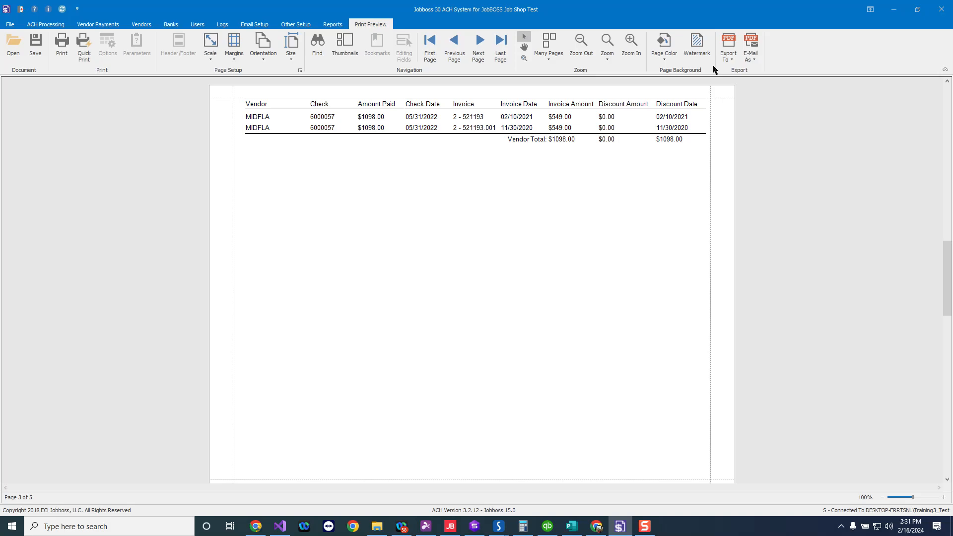
{"action": "left_click", "coordinate": [728, 60]}
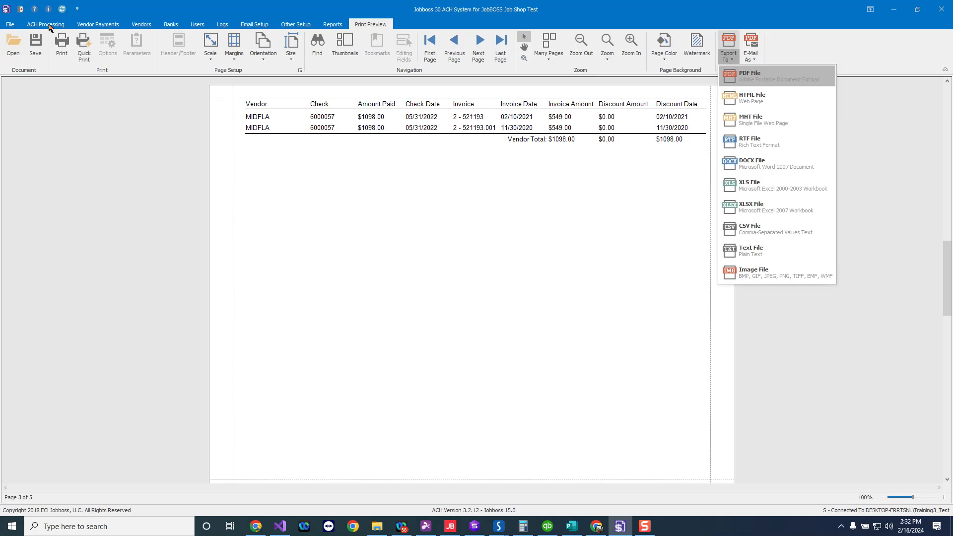
- Save the selected checks as an ACH batch named ACH 20240216 and open that batch
{"action": "left_click", "coordinate": [50, 28]}
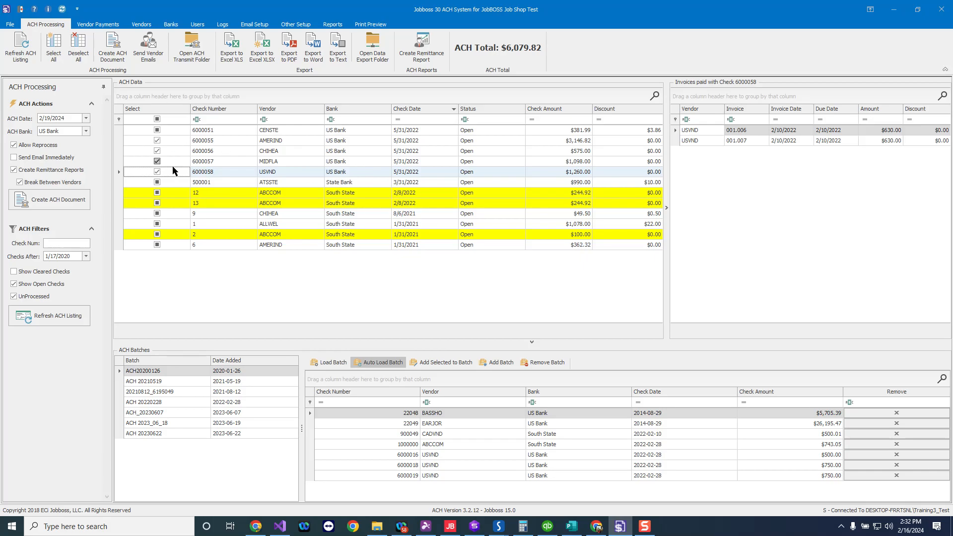
{"action": "left_click", "coordinate": [494, 366]}
{"action": "type", "text": "ACH "}
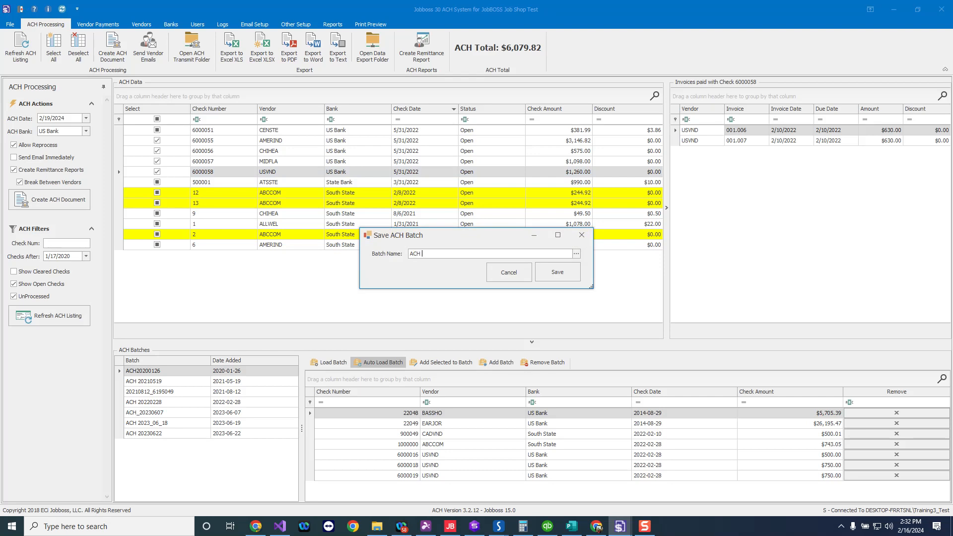
{"action": "type", "text": "2024"}
{"action": "type", "text": "0215"}
{"action": "key", "text": "BackSpace"}
{"action": "type", "text": "6"}
{"action": "left_click", "coordinate": [555, 276]}
{"action": "left_click", "coordinate": [476, 282]}
{"action": "left_click", "coordinate": [163, 443]}
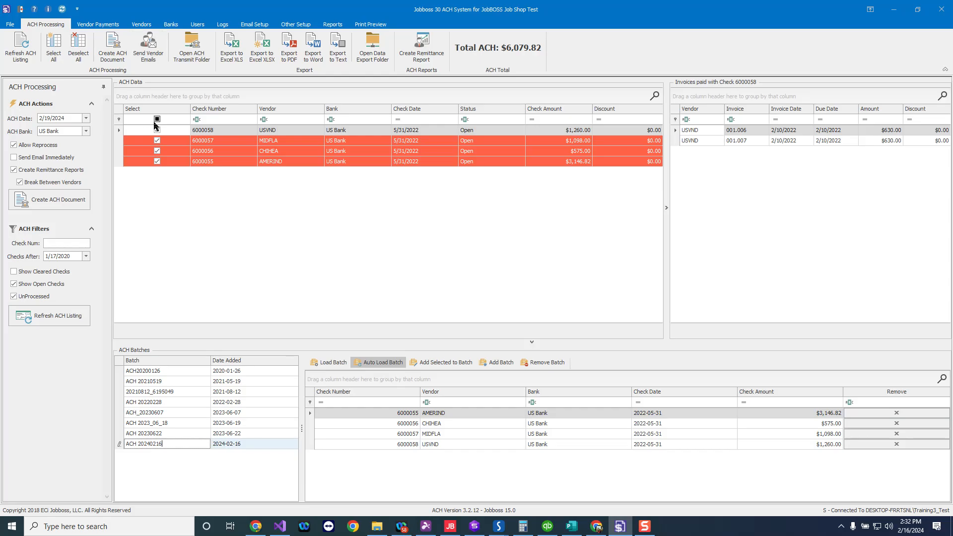
- Send the remittance emails to the vendors and acknowledge the notice
{"action": "left_click", "coordinate": [149, 48]}
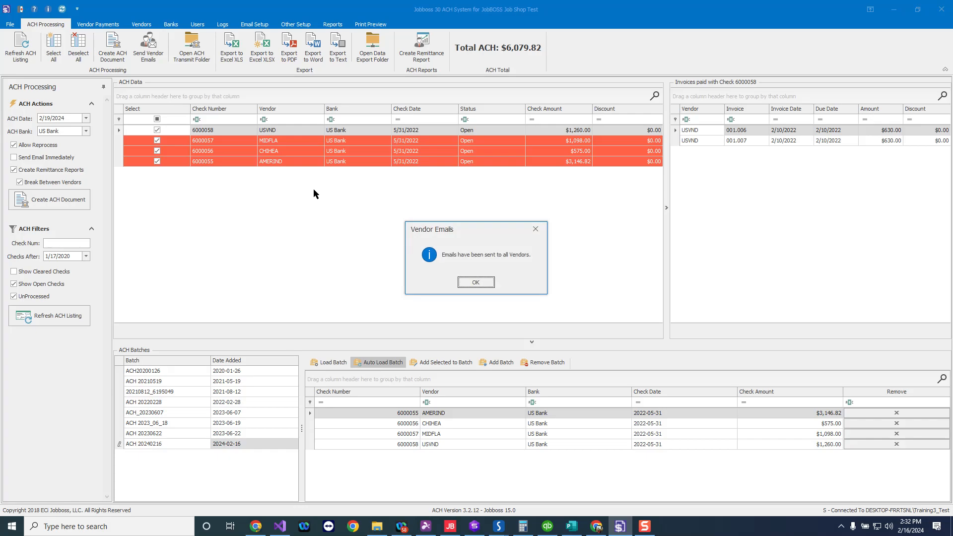
{"action": "left_click", "coordinate": [475, 283]}
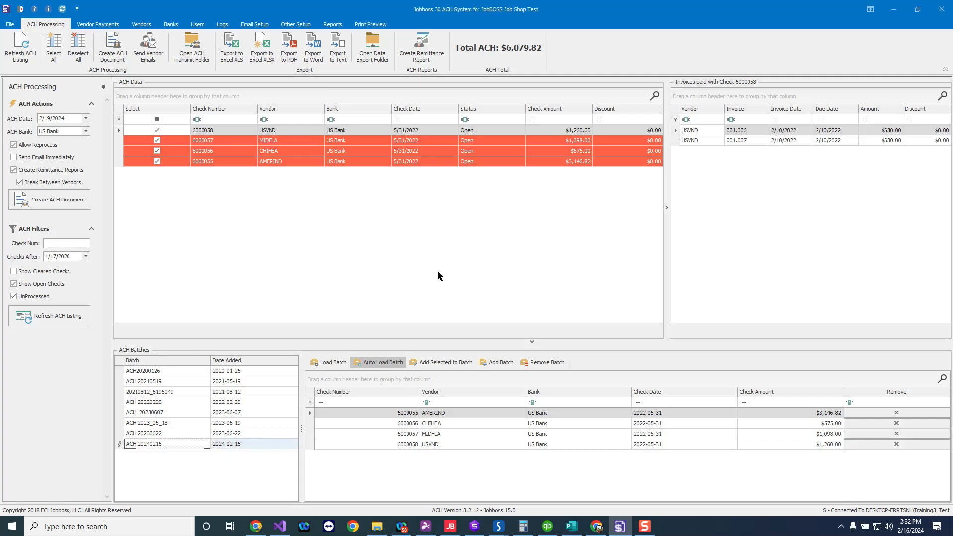